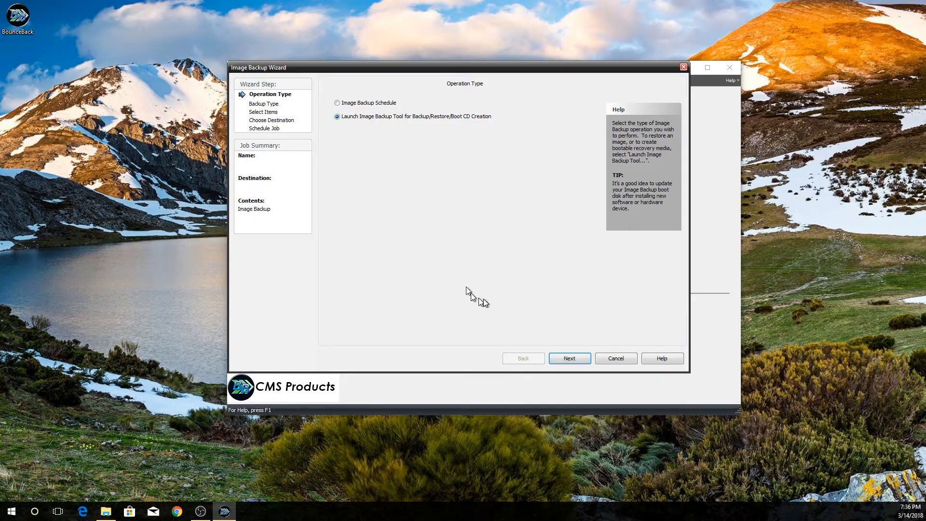
Launch the Image Backup tool and start creating a boot disc with the Advanced boot media type.
{"action": "left_click", "coordinate": [568, 358]}
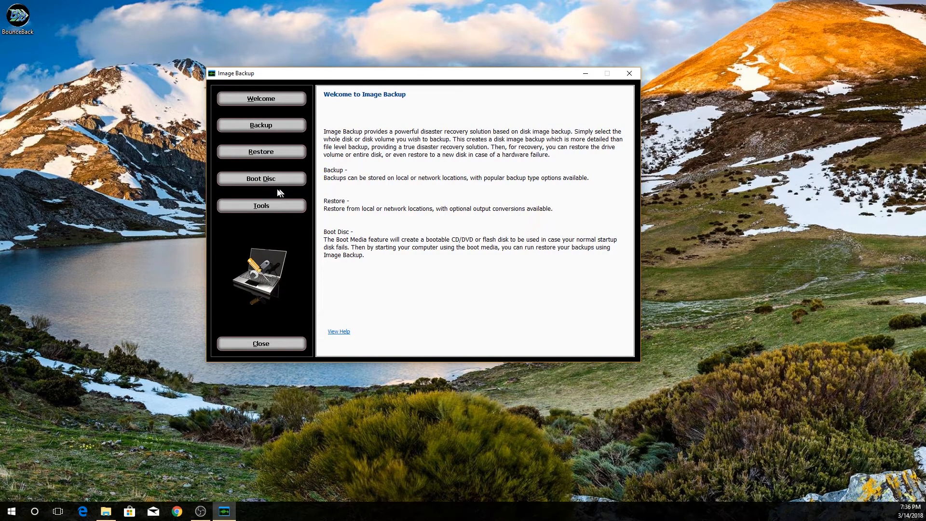
{"action": "left_click", "coordinate": [253, 179]}
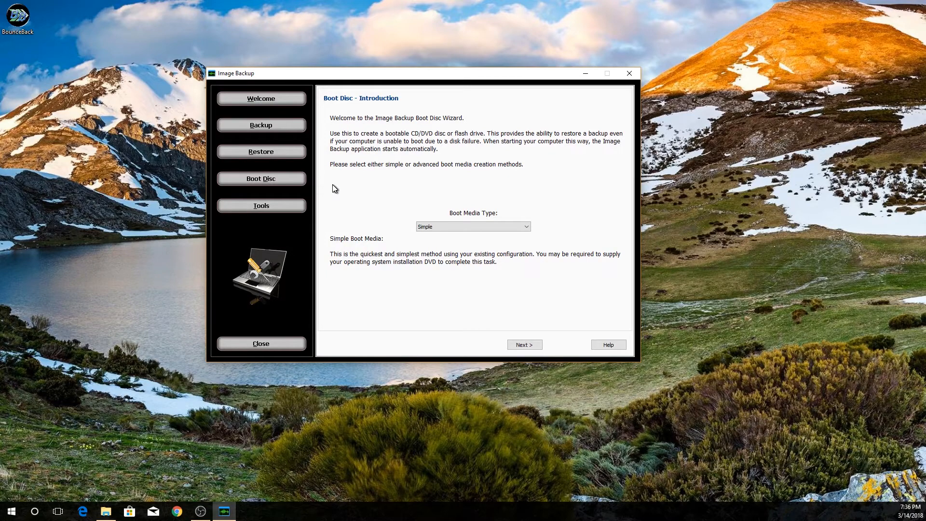
{"action": "left_click", "coordinate": [526, 227]}
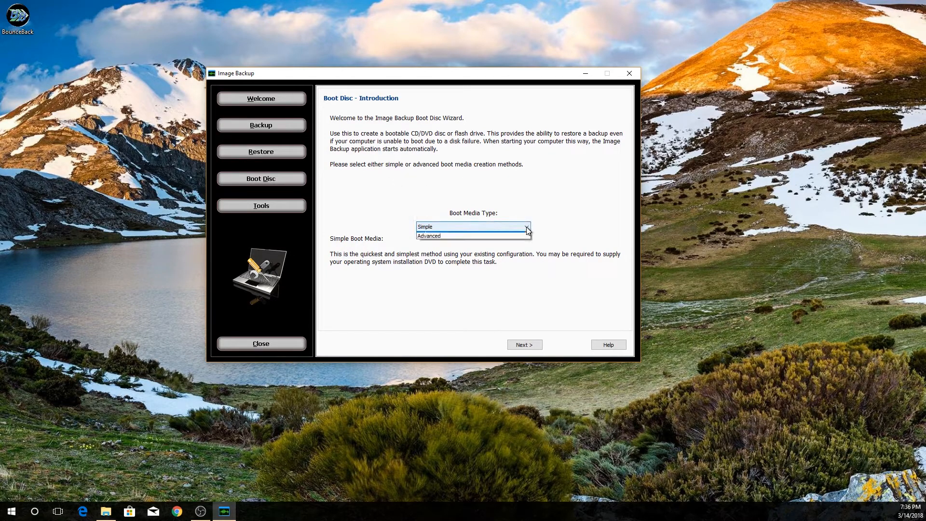
{"action": "left_click", "coordinate": [465, 243]}
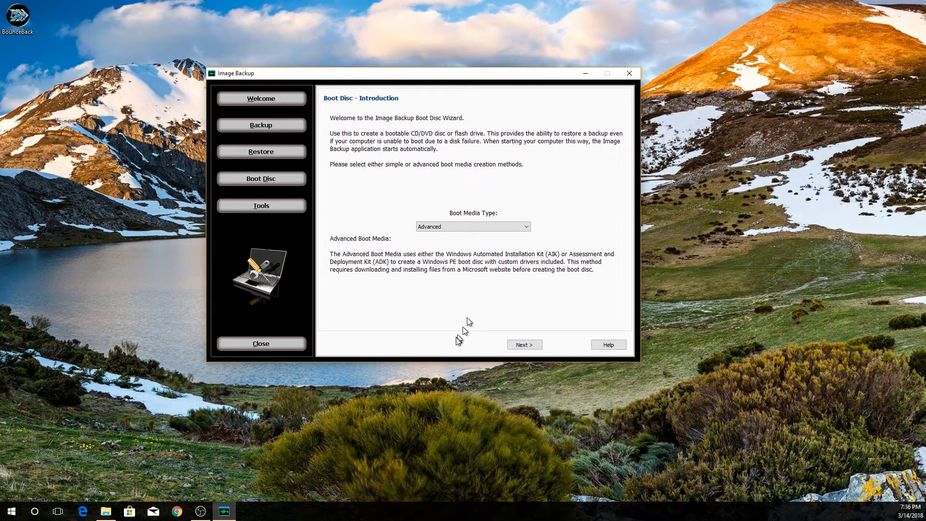
{"action": "left_click", "coordinate": [523, 346]}
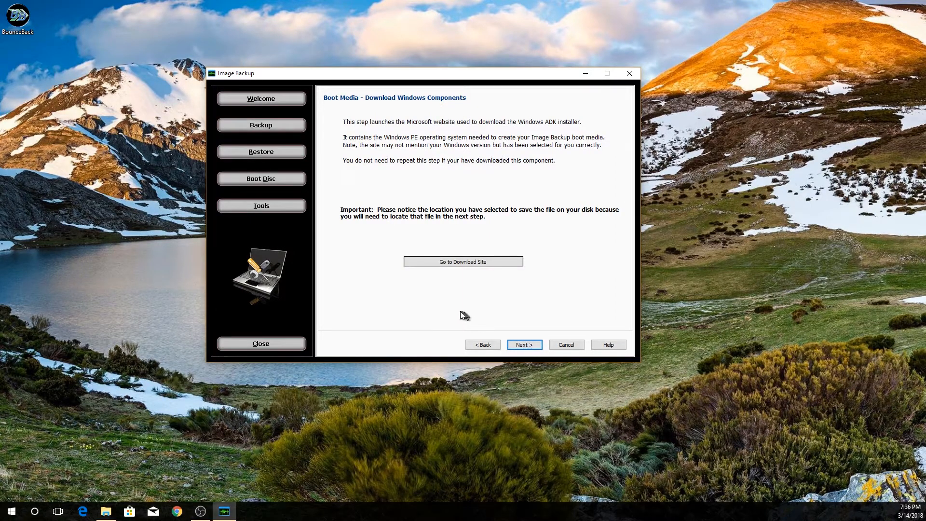
Download the Windows ADK for Windows 8.1 Update installer from the Microsoft download site and return to the boot media wizard.
{"action": "left_click", "coordinate": [462, 261]}
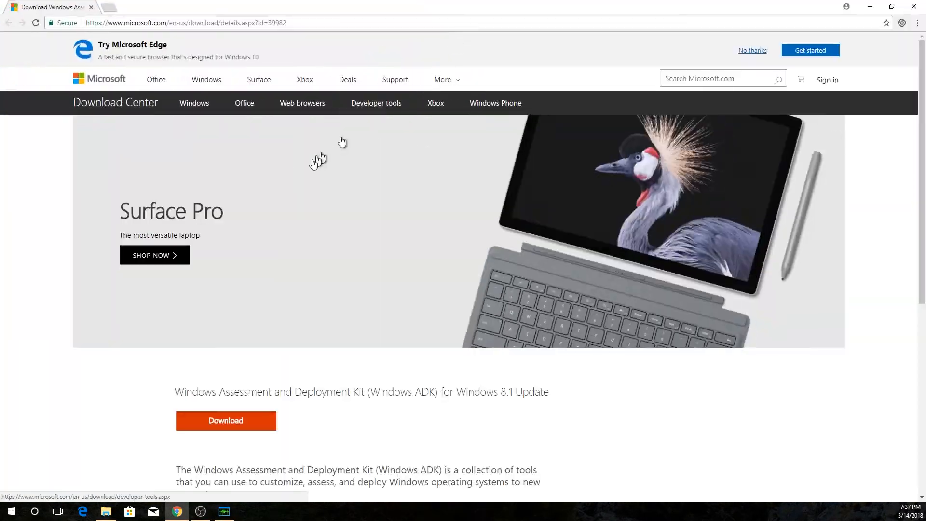
{"action": "left_click", "coordinate": [227, 423]}
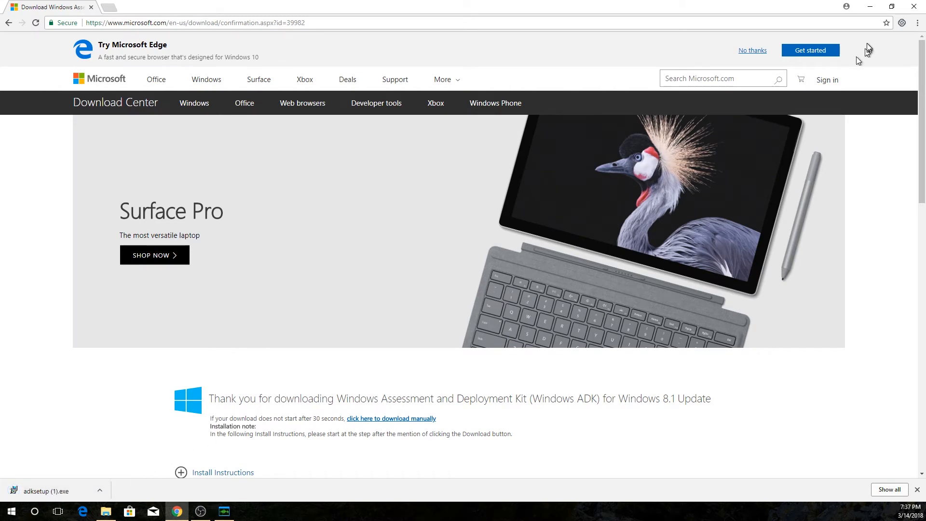
{"action": "left_click", "coordinate": [871, 10]}
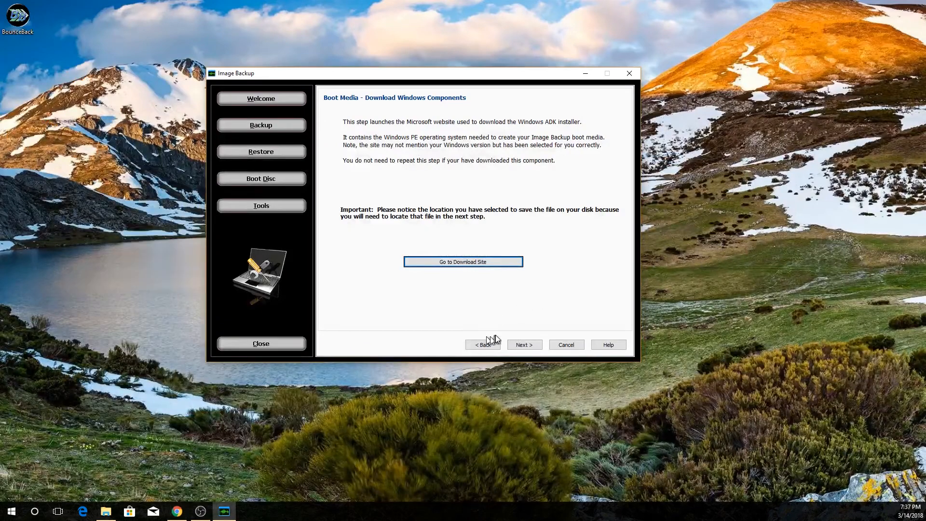
Specify adksetup (1).exe from the Downloads folder as the downloaded Windows ADK installer.
{"action": "left_click", "coordinate": [523, 344]}
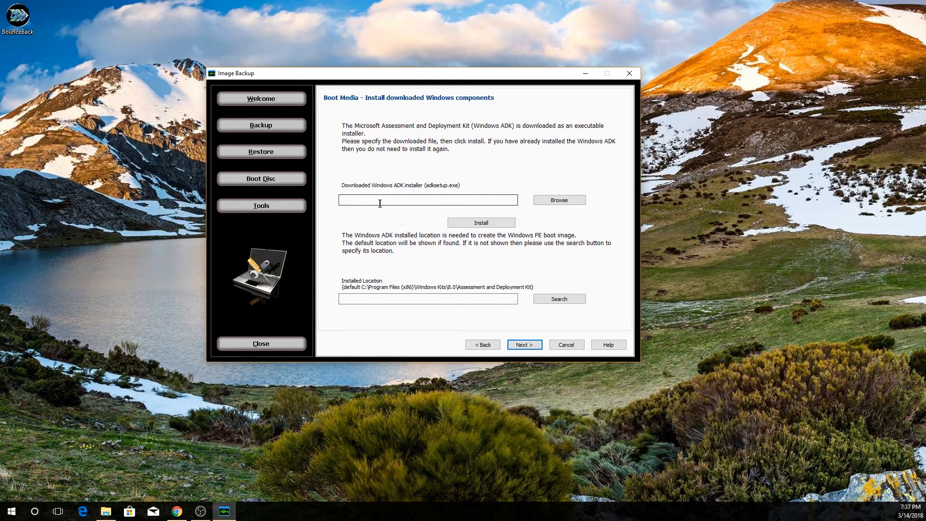
{"action": "left_click", "coordinate": [555, 201]}
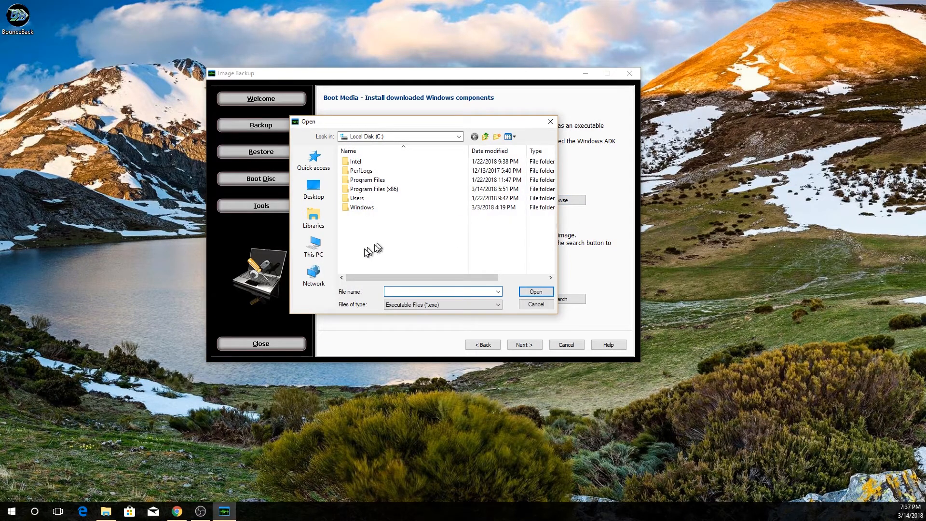
{"action": "left_click", "coordinate": [324, 249]}
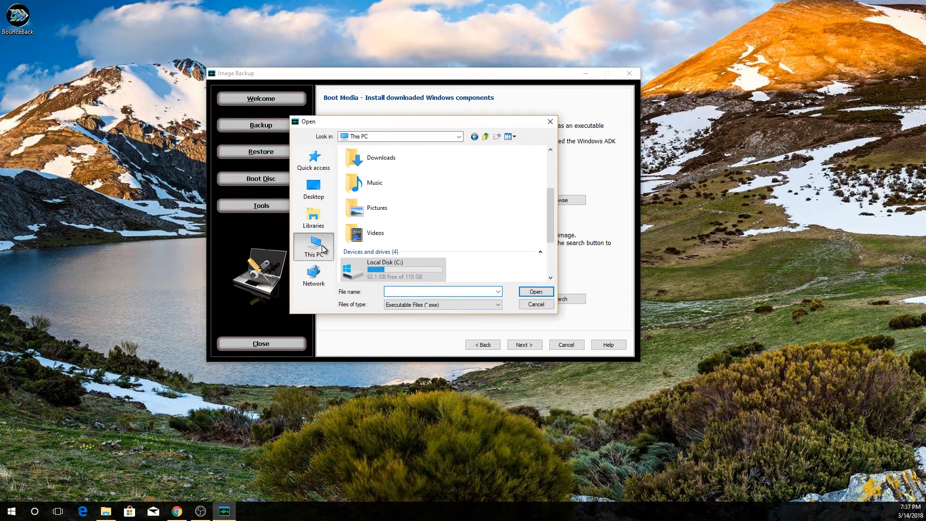
{"action": "double_click", "coordinate": [377, 157]}
{"action": "left_click", "coordinate": [524, 181]}
{"action": "double_click", "coordinate": [523, 181]}
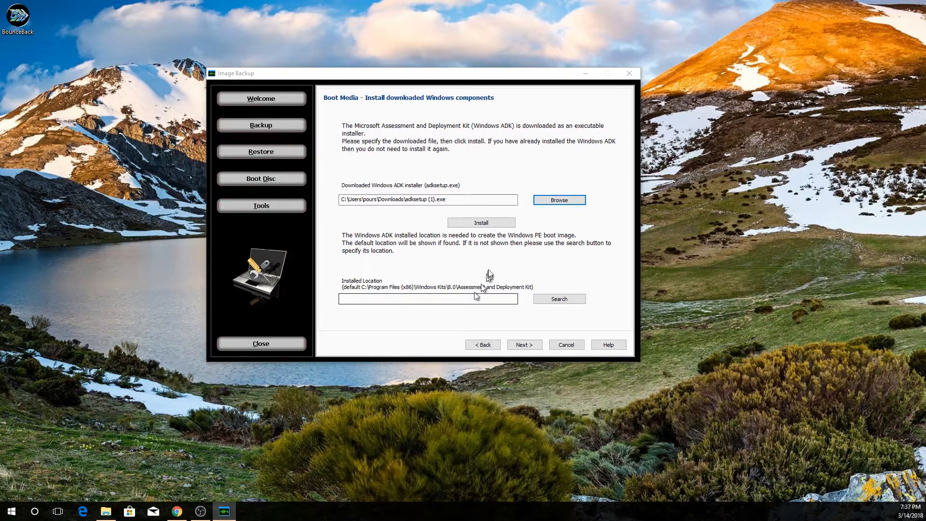
{"action": "left_click", "coordinate": [481, 223]}
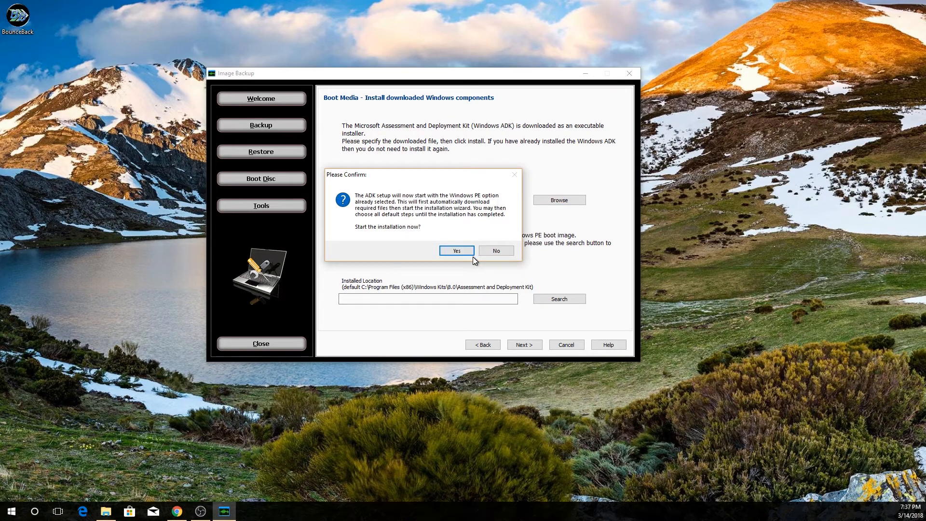
{"action": "left_click", "coordinate": [461, 251]}
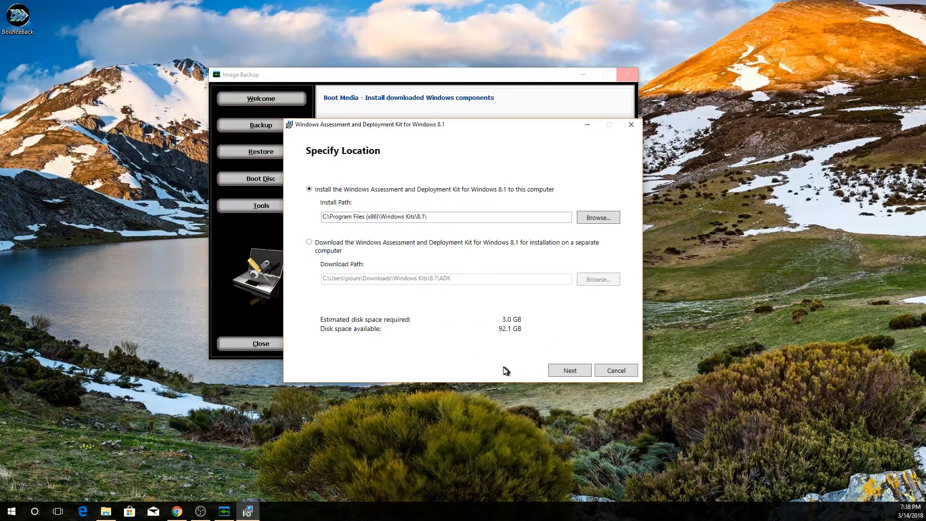
{"action": "left_click", "coordinate": [609, 373]}
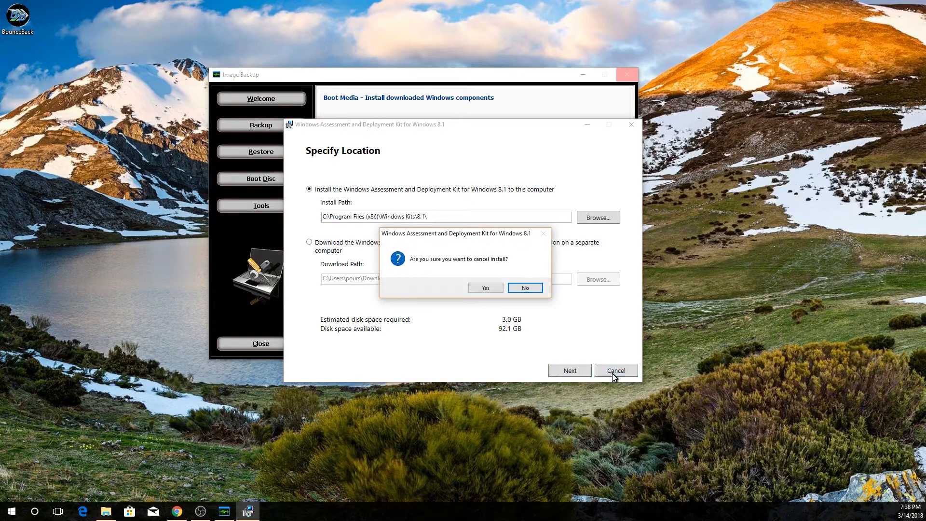
{"action": "left_click", "coordinate": [485, 288]}
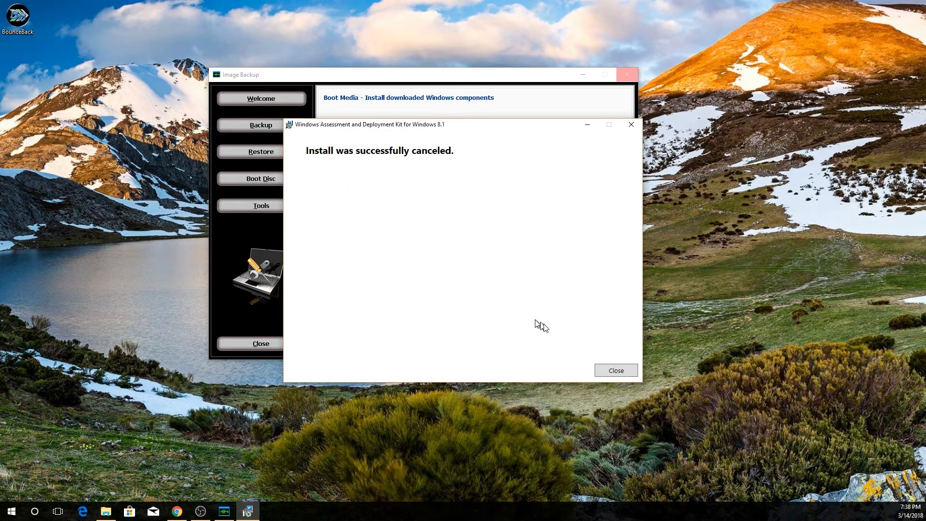
{"action": "left_click", "coordinate": [605, 370]}
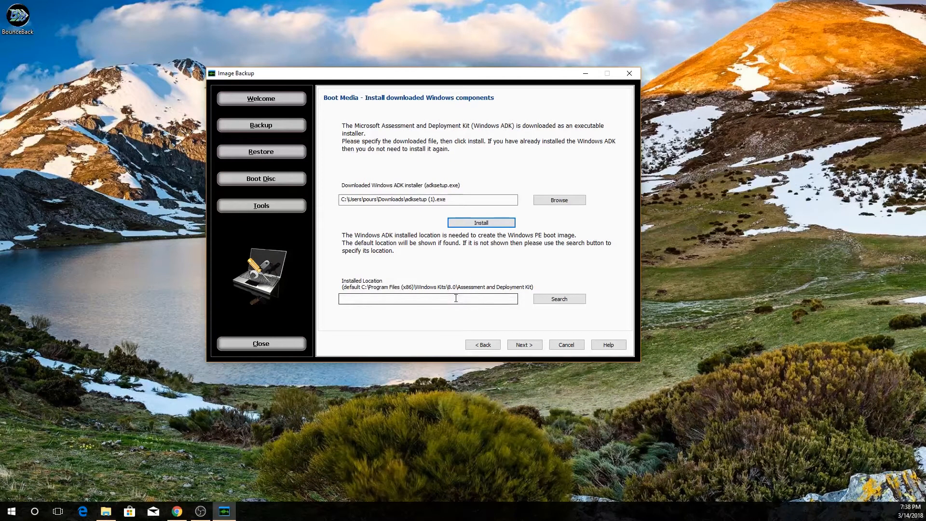
Set the Windows ADK installed location to C:\Program Files (x86)\Windows Kits\10\Assessment and Deployment Kit.
{"action": "left_click", "coordinate": [558, 300]}
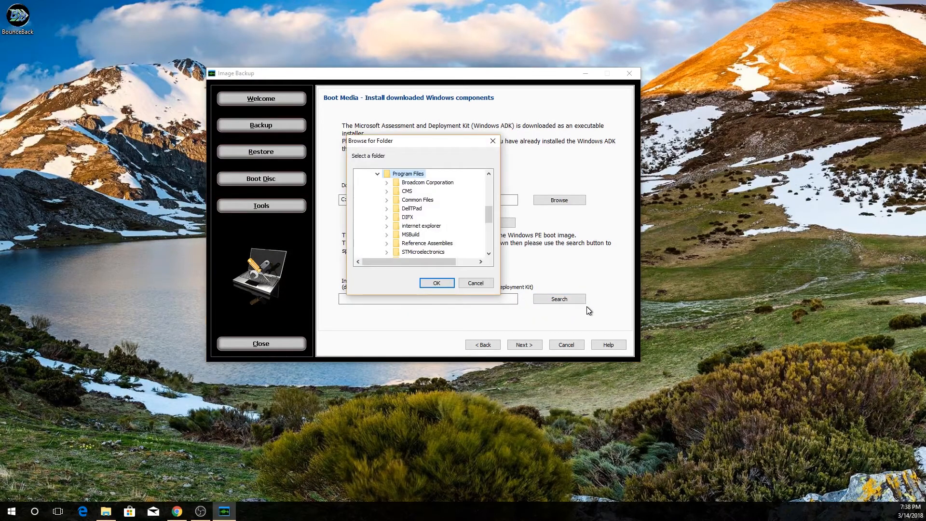
{"action": "left_click_drag", "start_coordinate": [490, 213], "coordinate": [493, 199]}
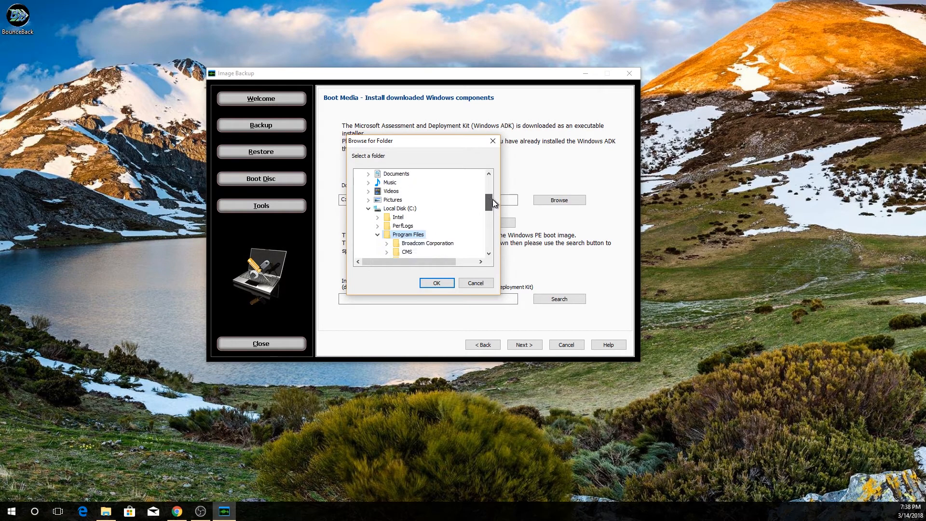
{"action": "left_click", "coordinate": [379, 235]}
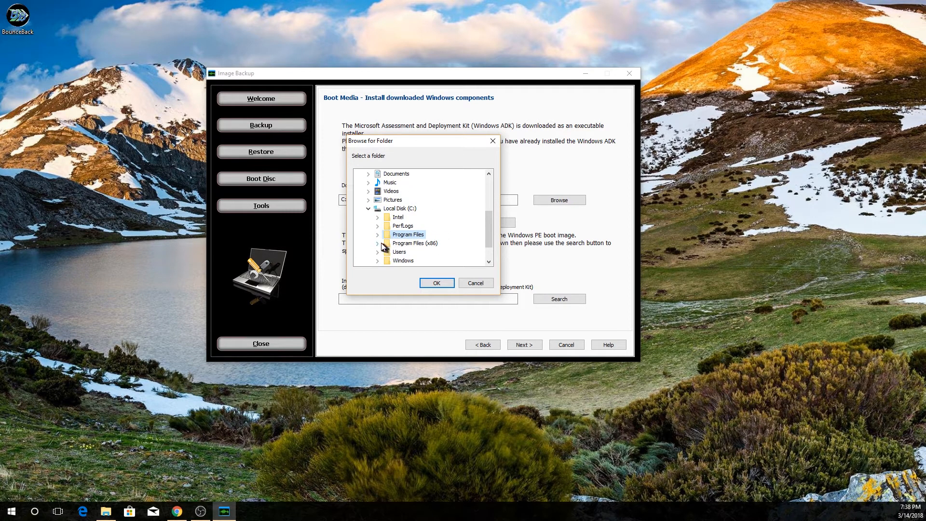
{"action": "left_click", "coordinate": [379, 243]}
{"action": "left_click_drag", "start_coordinate": [489, 225], "coordinate": [492, 243]}
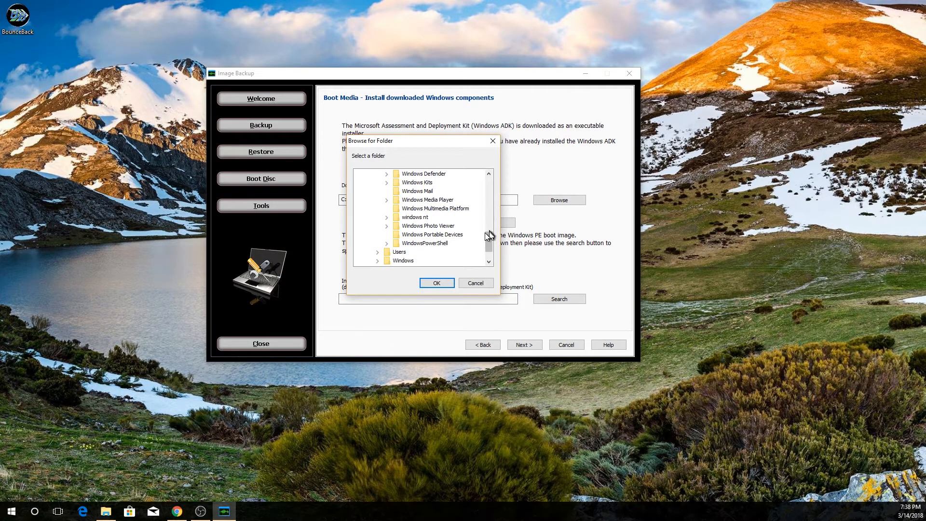
{"action": "left_click", "coordinate": [387, 183]}
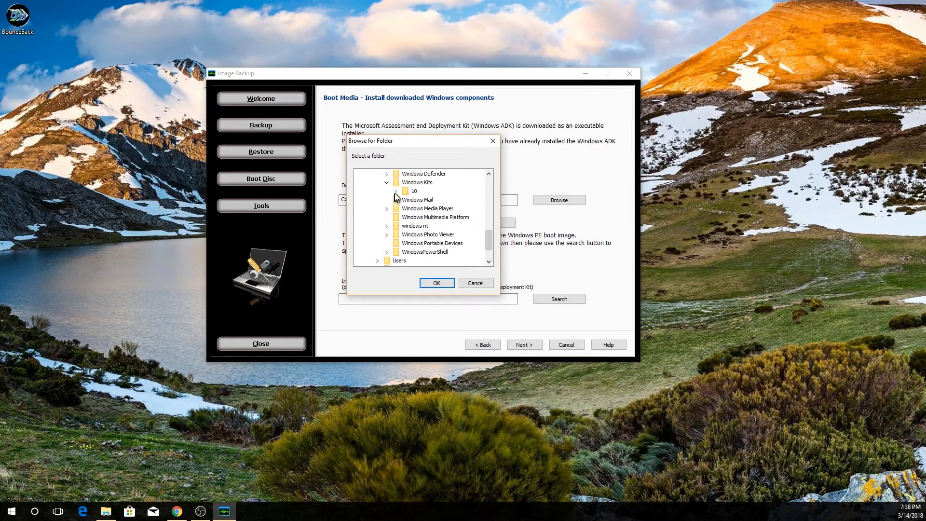
{"action": "left_click", "coordinate": [396, 191]}
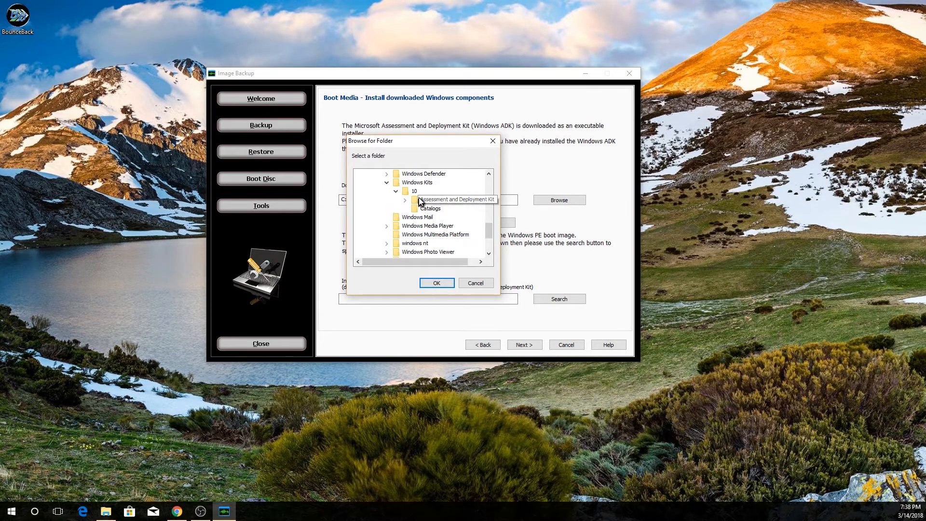
{"action": "left_click", "coordinate": [436, 200]}
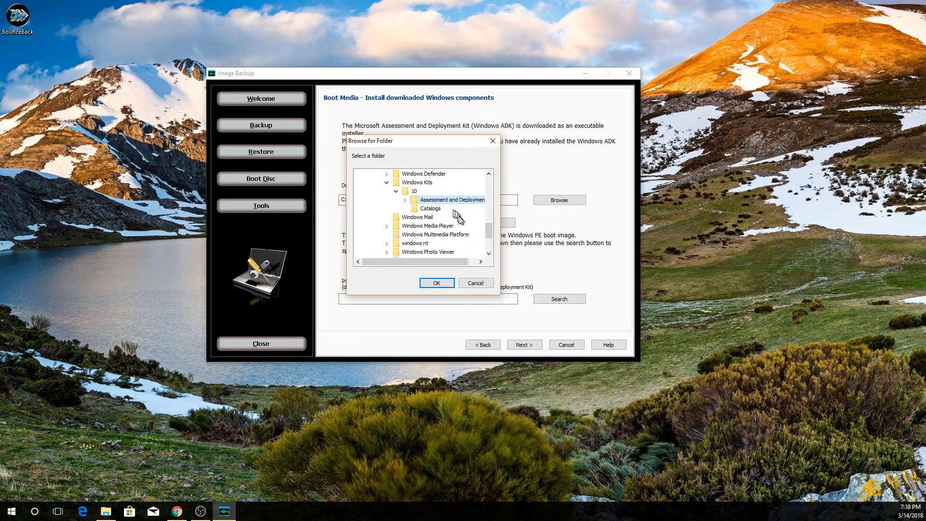
{"action": "left_click", "coordinate": [437, 283]}
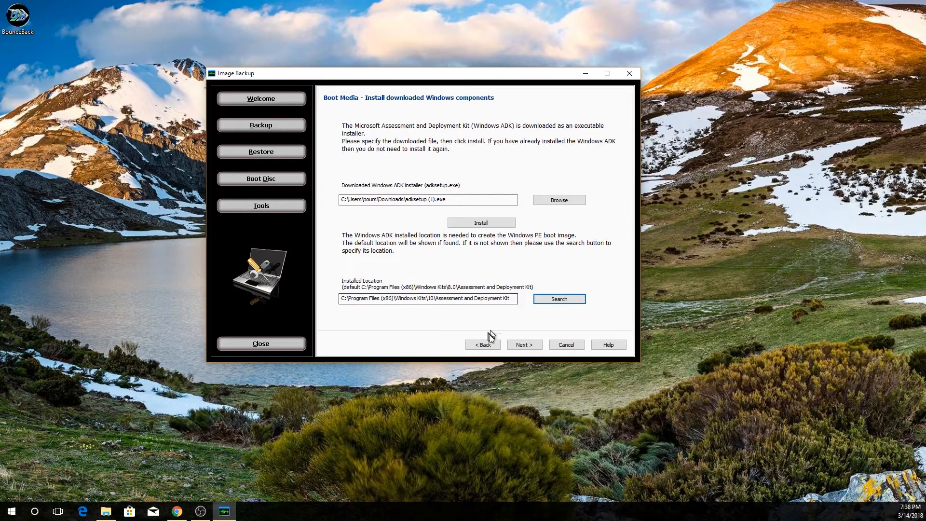
Create the customized bootable image without showing the optional files list.
{"action": "left_click", "coordinate": [524, 345]}
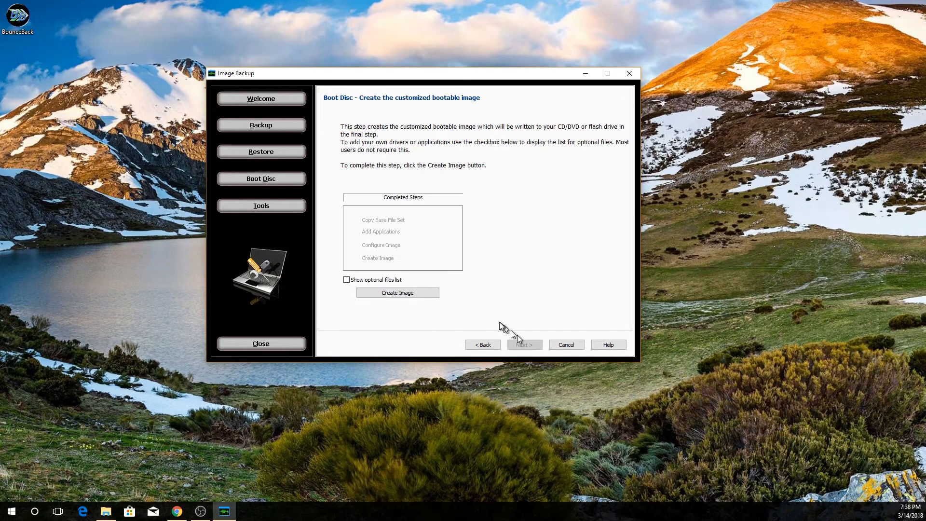
{"action": "left_click", "coordinate": [392, 293]}
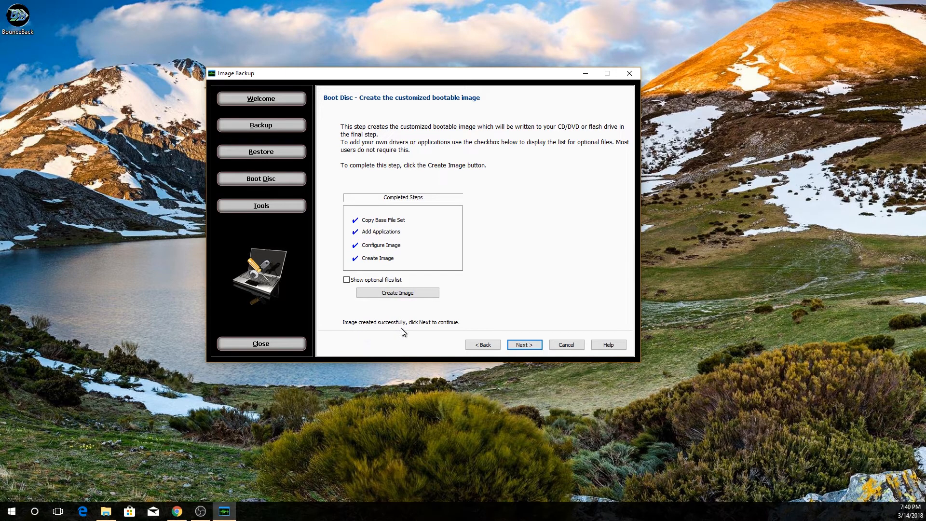
Select the removable Verbatim STORE N GO drive (F:) as the device for writing the bootable image.
{"action": "left_click", "coordinate": [524, 345]}
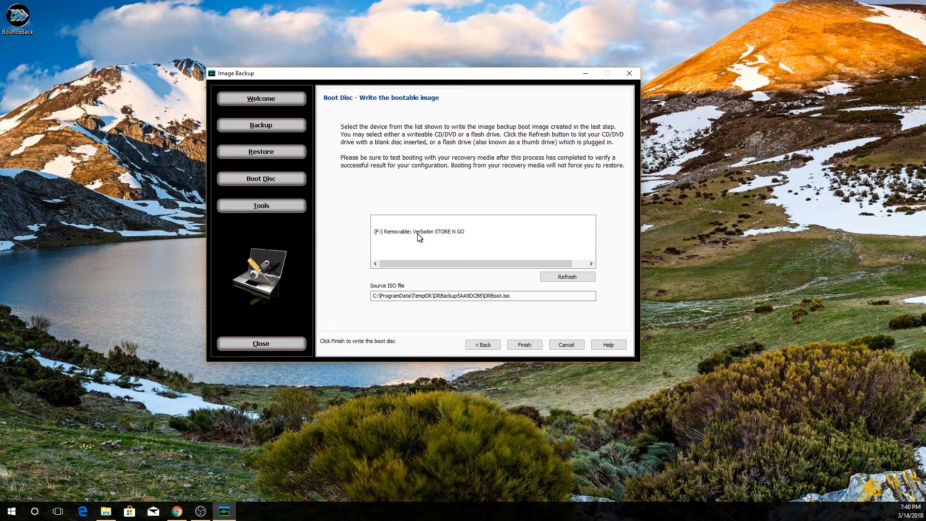
{"action": "left_click", "coordinate": [380, 235]}
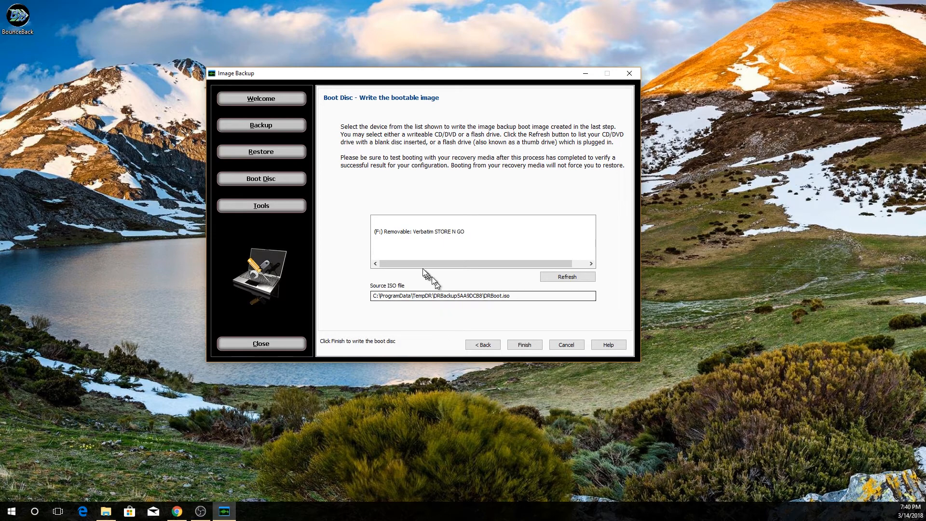
{"action": "left_click", "coordinate": [421, 233]}
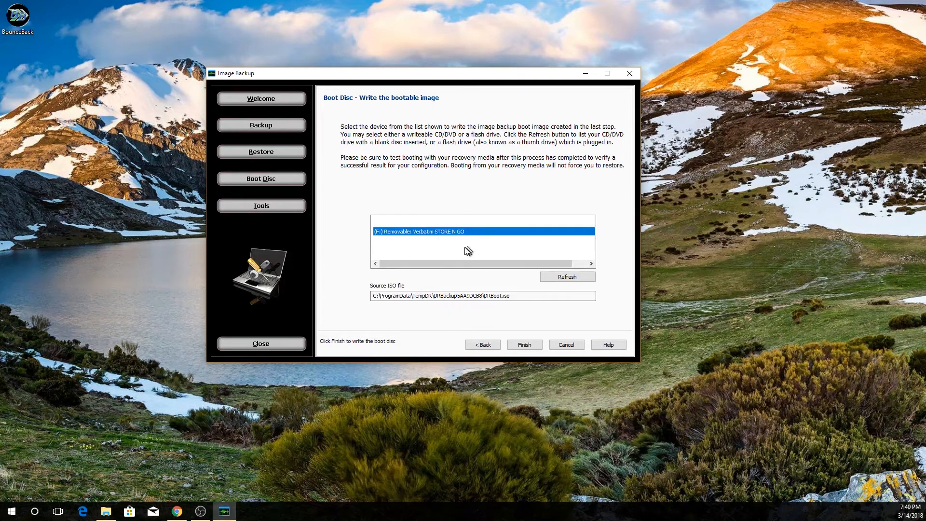